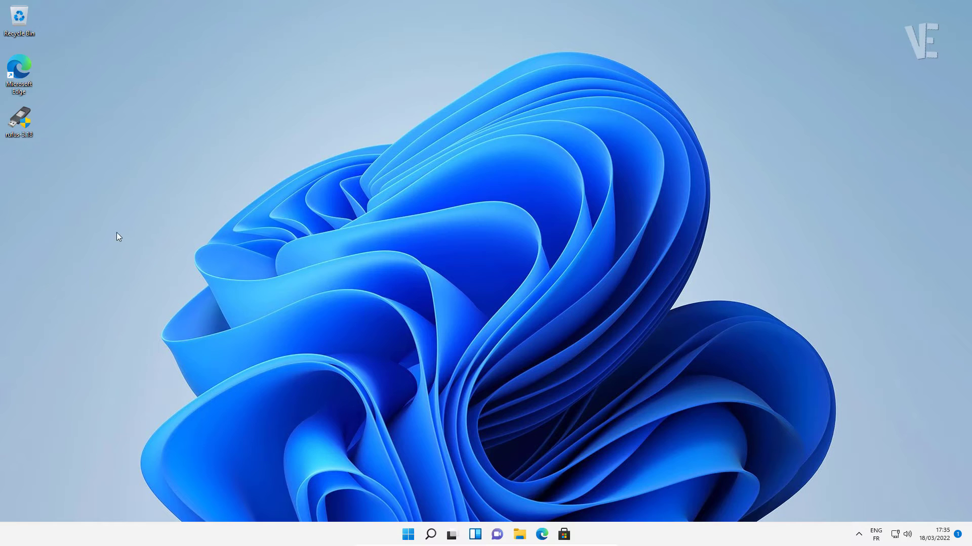
# Launch Rufus to see its administrator prompt, then dismiss the prompt
pyautogui.doubleClick(26, 123)
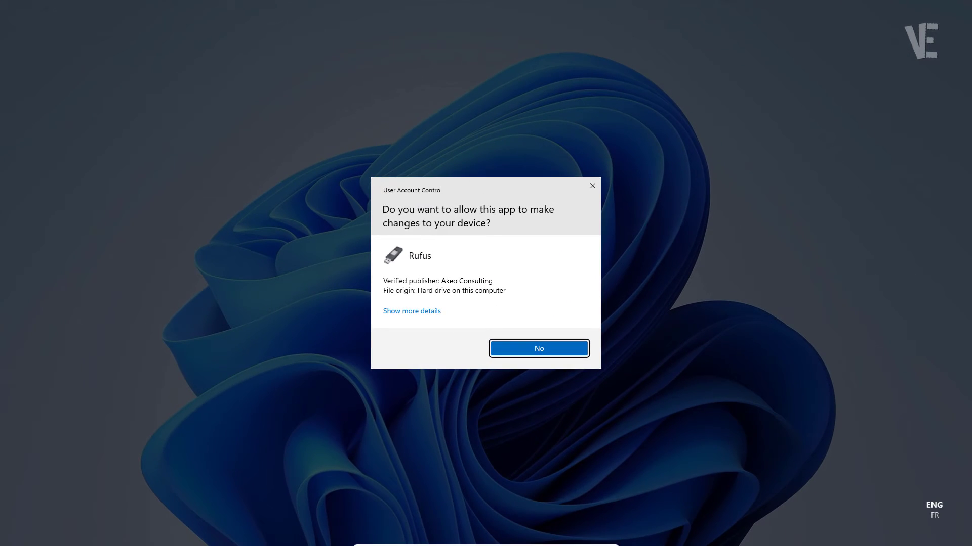
pyautogui.click(551, 349)
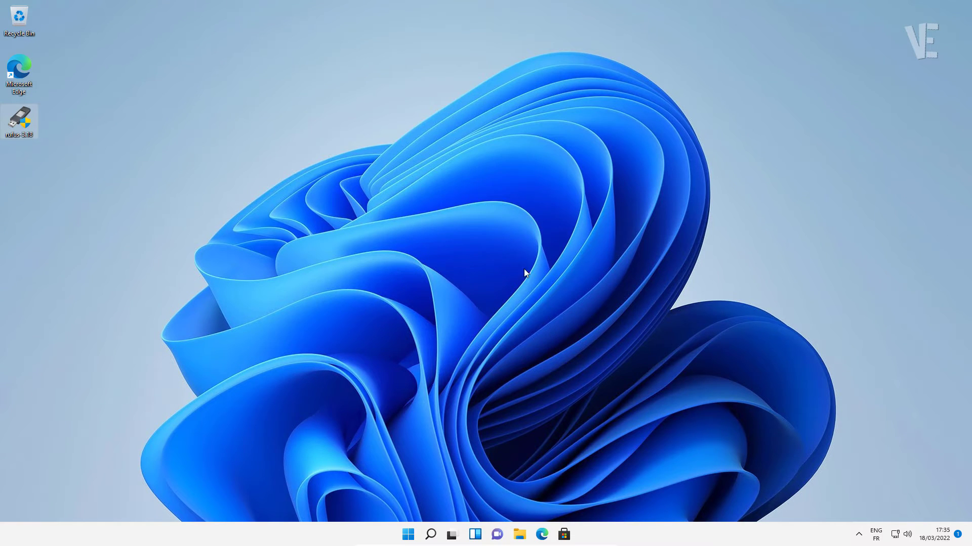
pyautogui.click(511, 252)
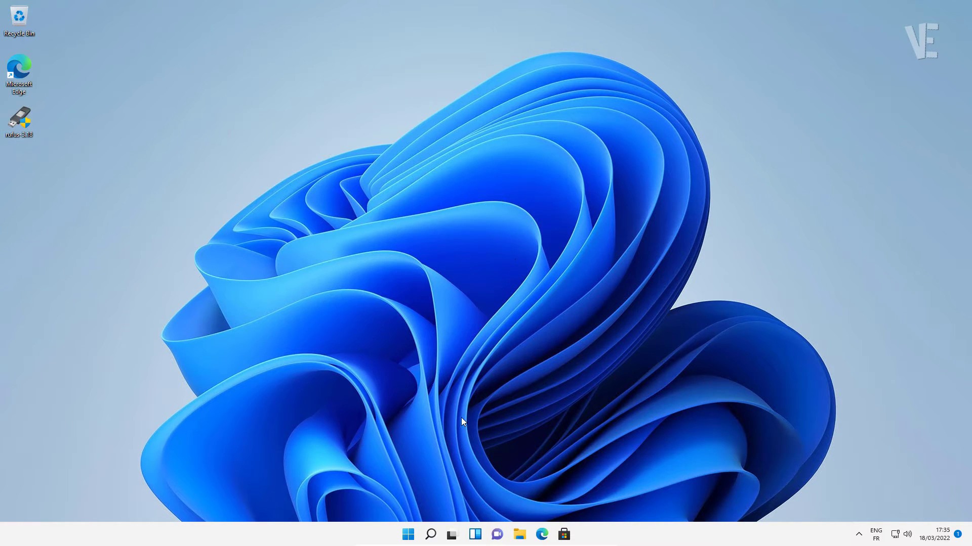
# Open Windows Settings maximised and scroll the System page down to Recovery
pyautogui.click(407, 536)
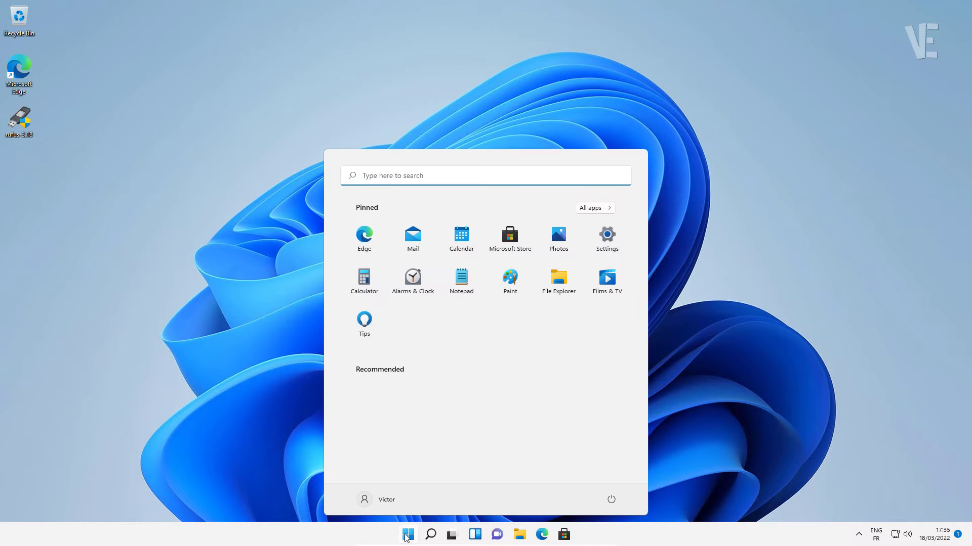
pyautogui.click(614, 243)
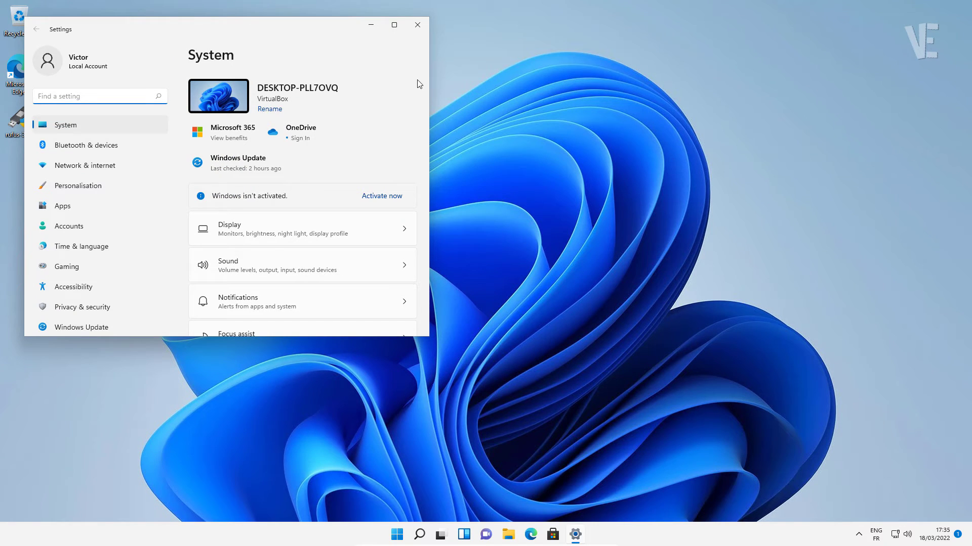
pyautogui.click(394, 25)
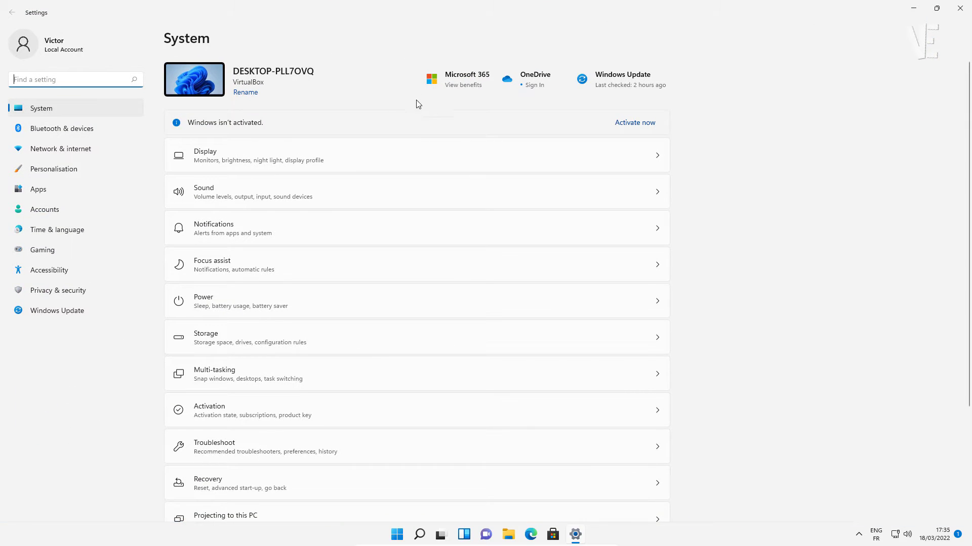
pyautogui.scroll(-3, 304, 227)
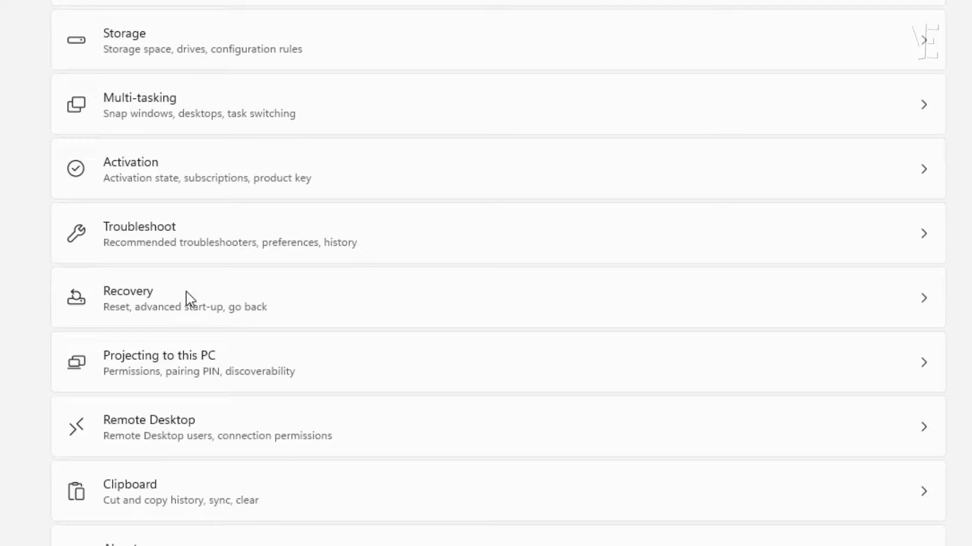
# Restart into advanced startup, then go to Troubleshoot > Advanced options > Start-up Settings > Restart
pyautogui.click(186, 297)
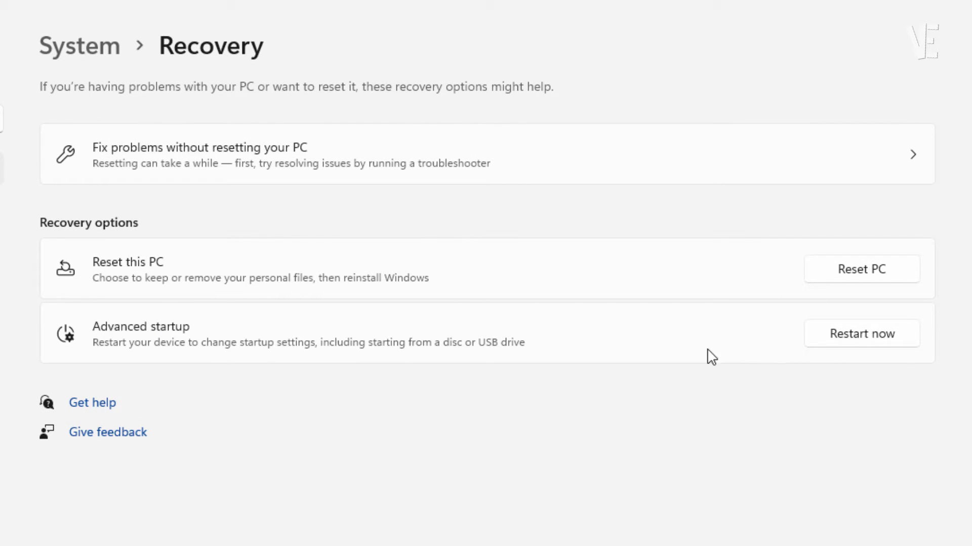
pyautogui.click(855, 335)
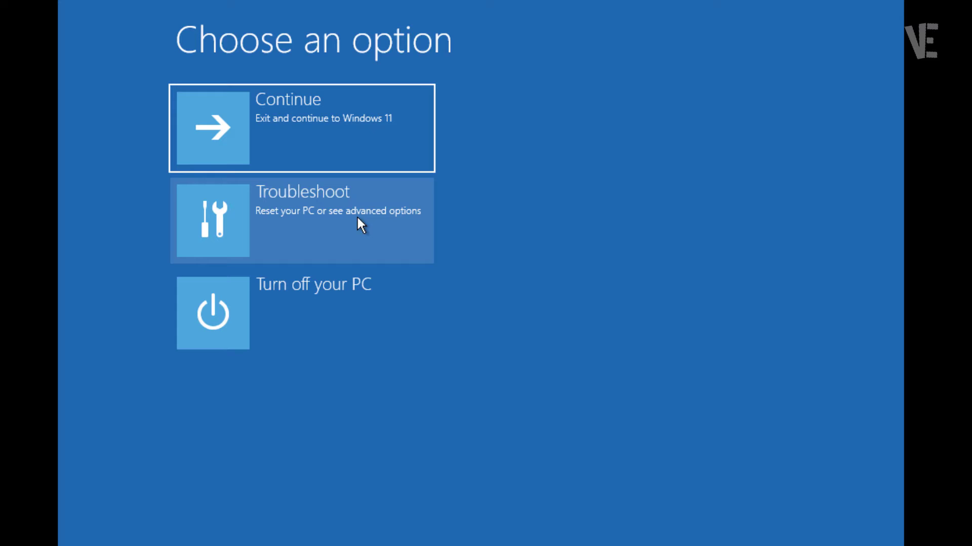
pyautogui.click(322, 213)
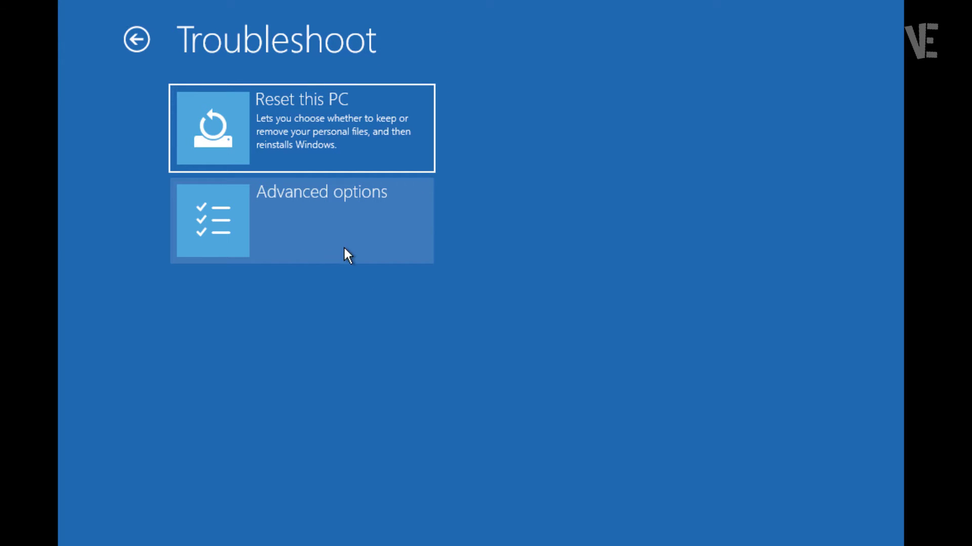
pyautogui.click(310, 241)
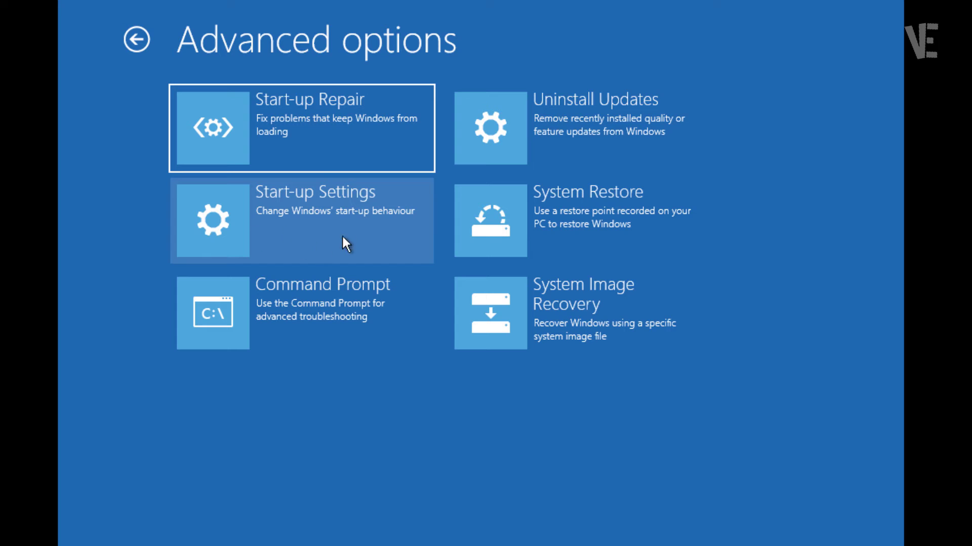
pyautogui.click(328, 232)
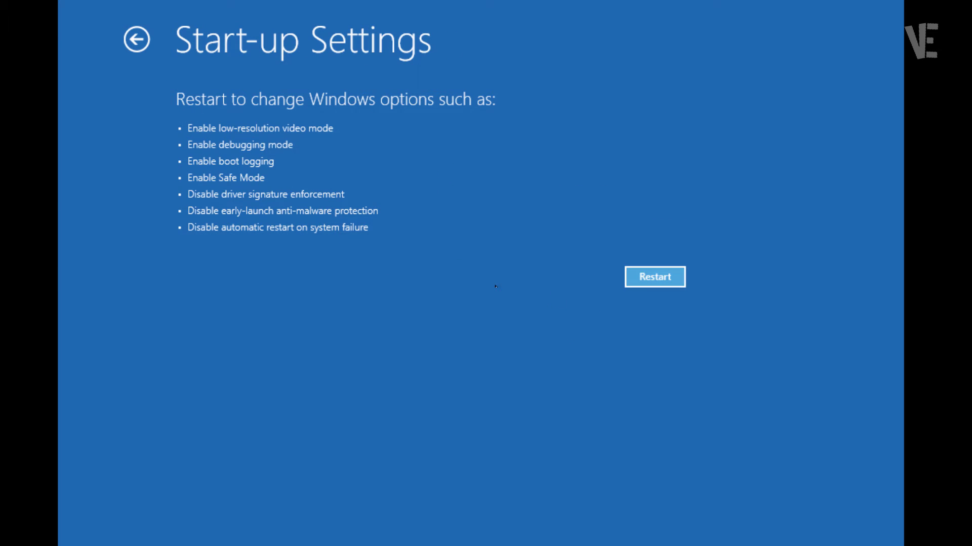
pyautogui.click(670, 281)
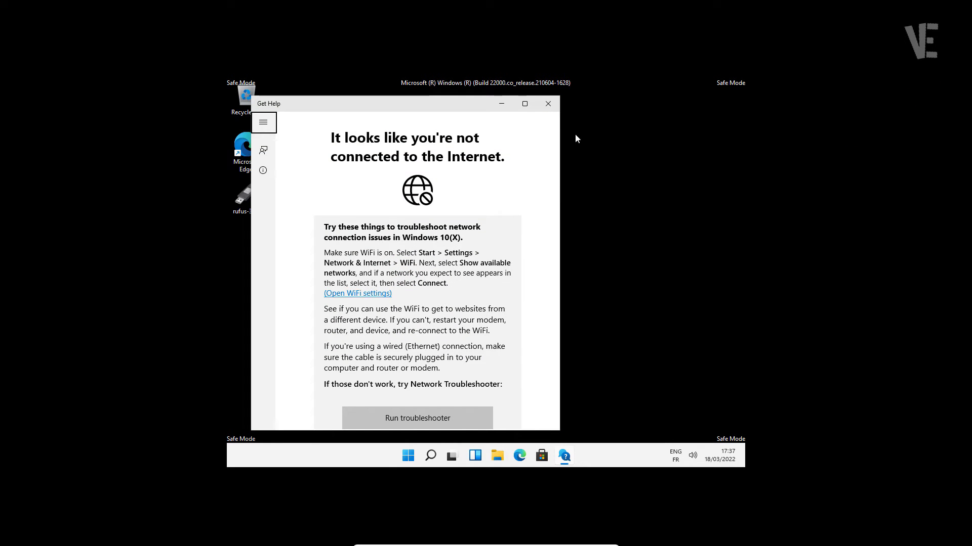
# Close the Get Help no-Internet notice on the Safe Mode desktop
pyautogui.click(547, 105)
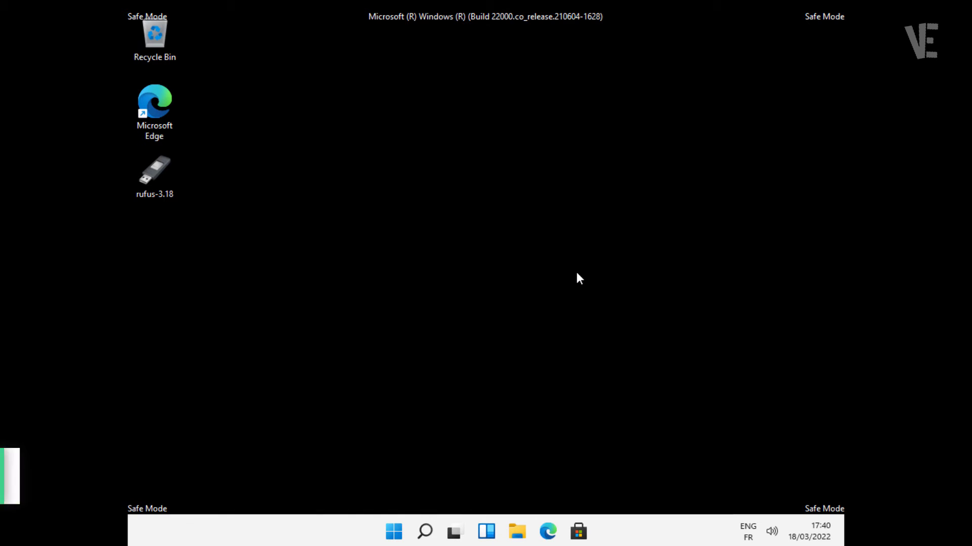
# Run compmgmt.msc from the Run dialog in place of the previous regedit command
pyautogui.press('super+r')
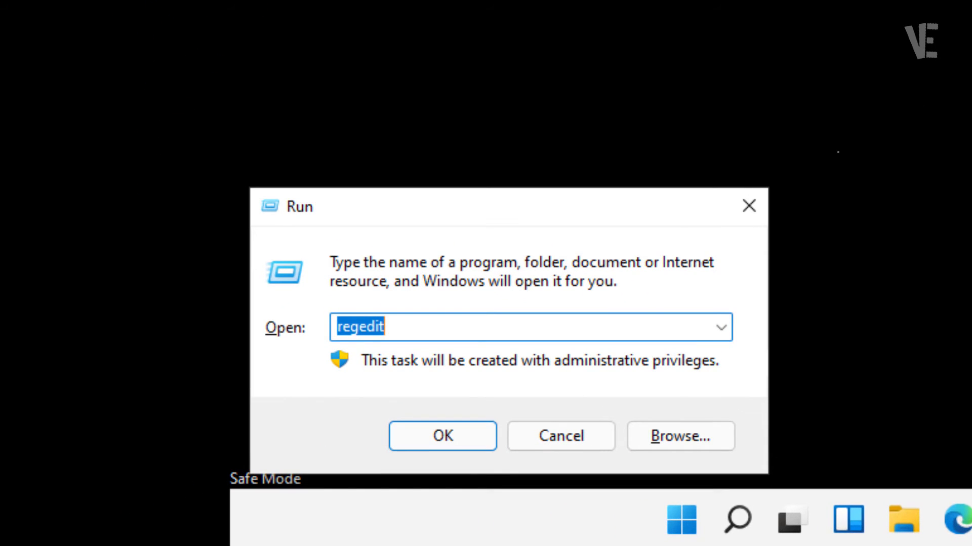
pyautogui.click(576, 327)
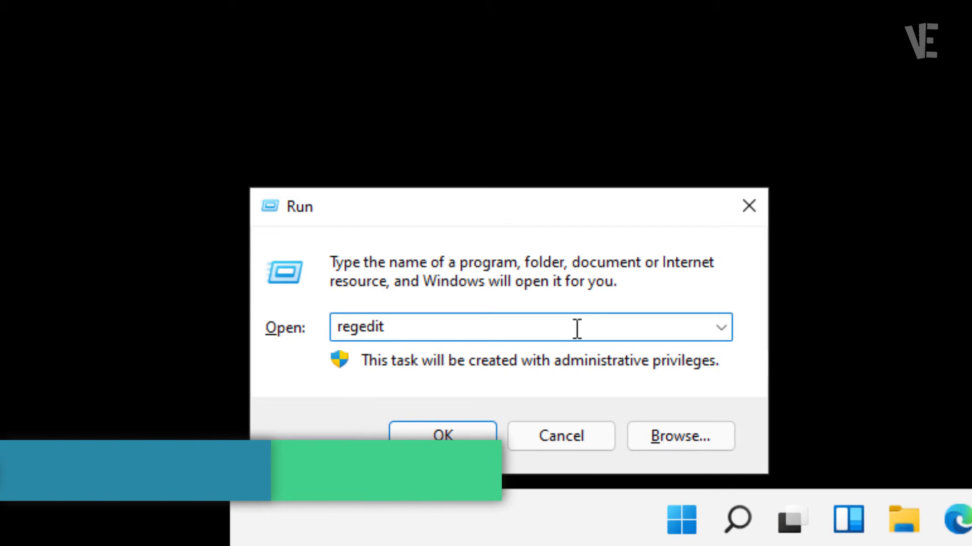
pyautogui.press('BackSpace')
pyautogui.press('BackSpace')
pyautogui.press('BackSpace')
pyautogui.press('BackSpace')
pyautogui.press('BackSpace')
pyautogui.press('BackSpace')
pyautogui.press('BackSpace')
pyautogui.write('c')
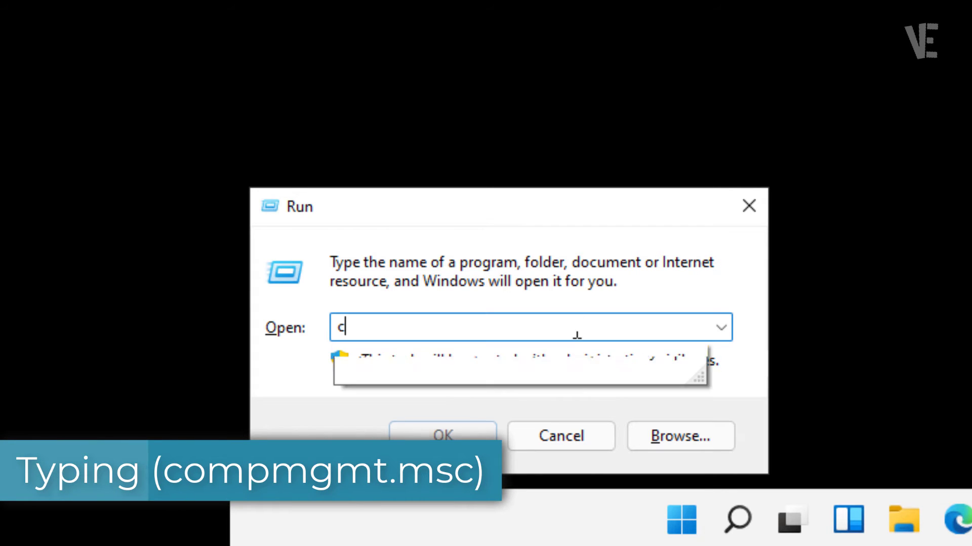
pyautogui.write('ompmgmt')
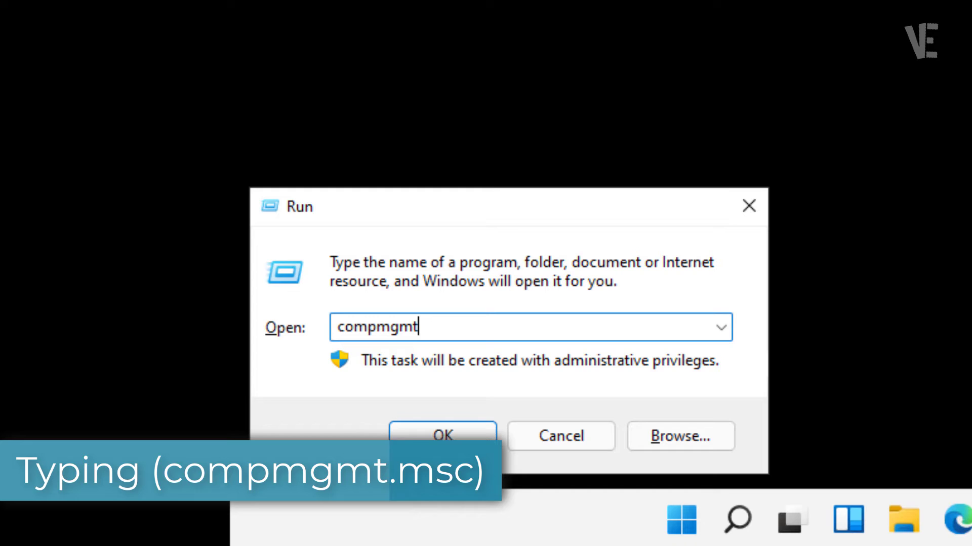
pyautogui.write('.msc')
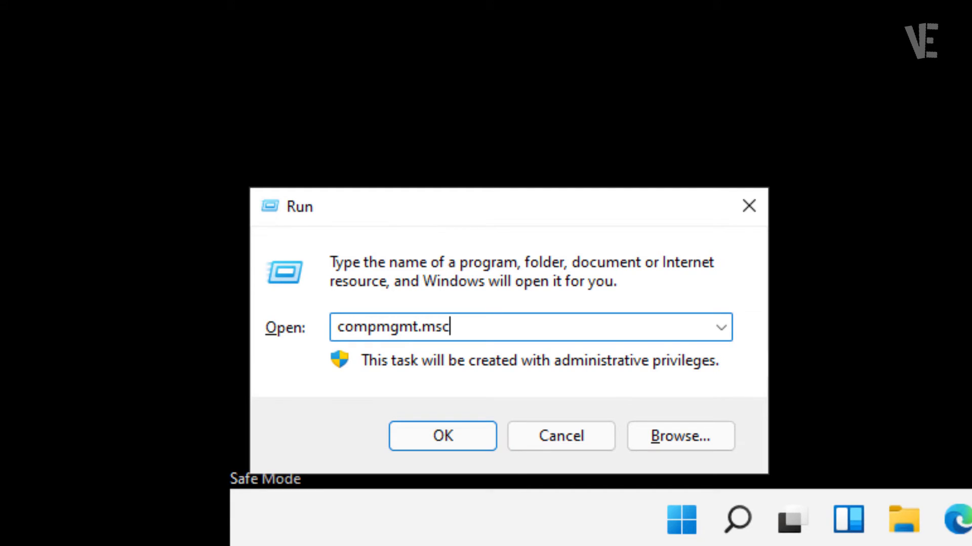
pyautogui.click(462, 436)
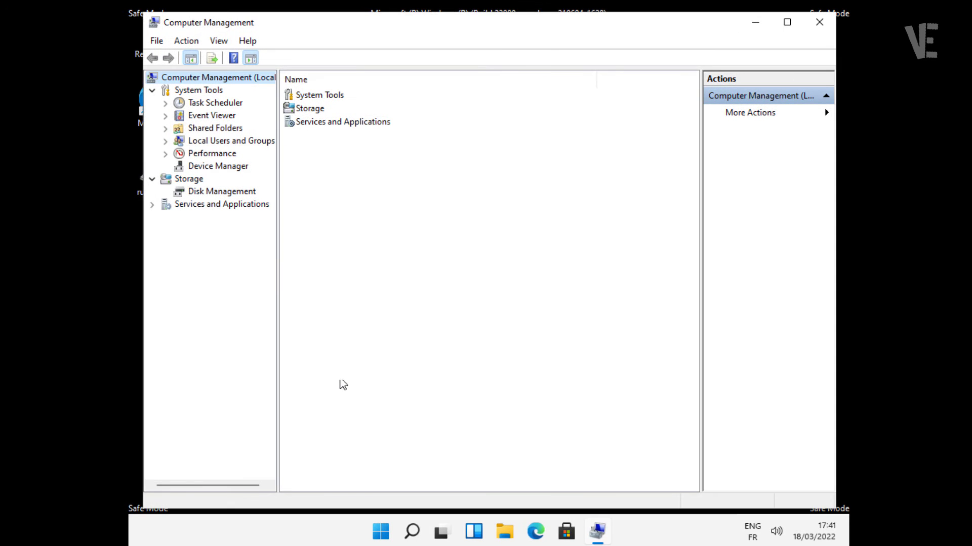
# Open the Properties of your own account under Local Users and Groups > Users
pyautogui.click(265, 158)
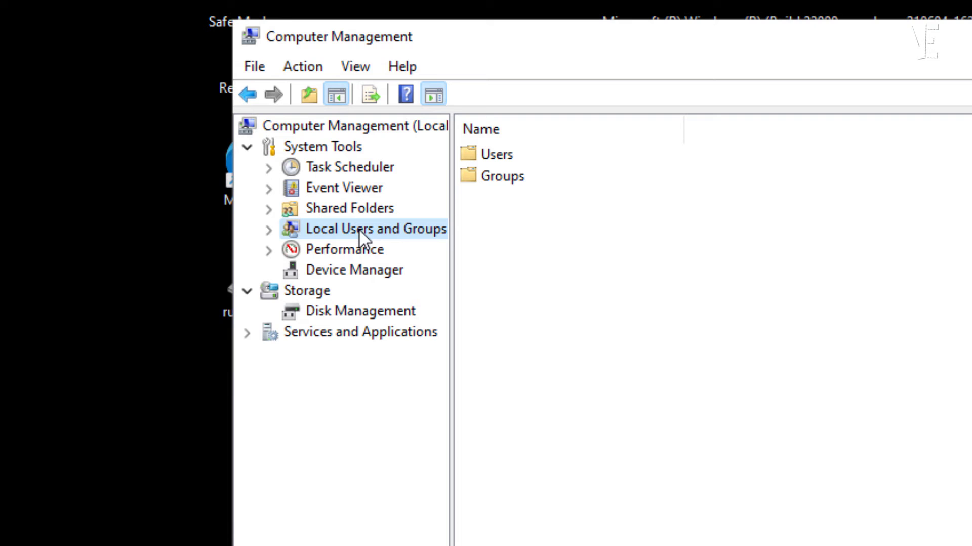
pyautogui.click(270, 230)
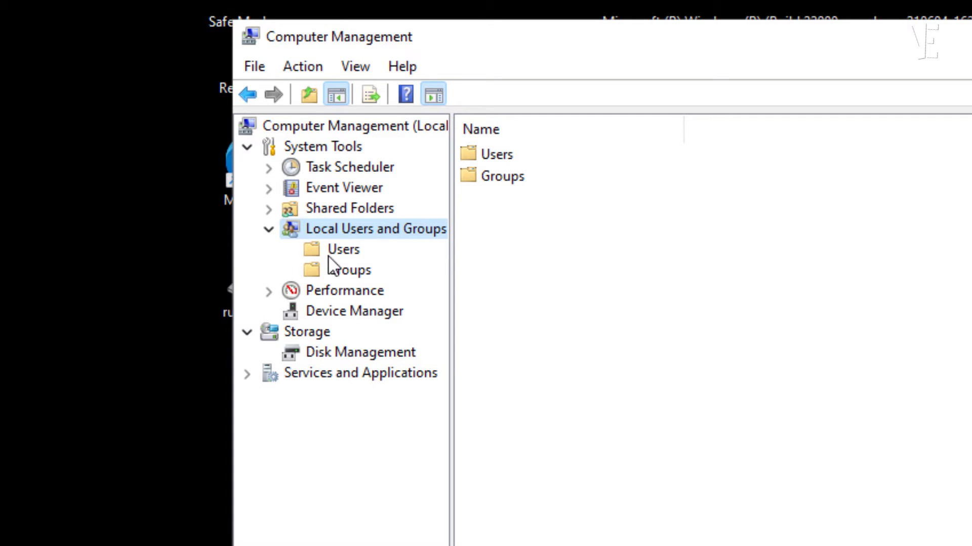
pyautogui.click(344, 251)
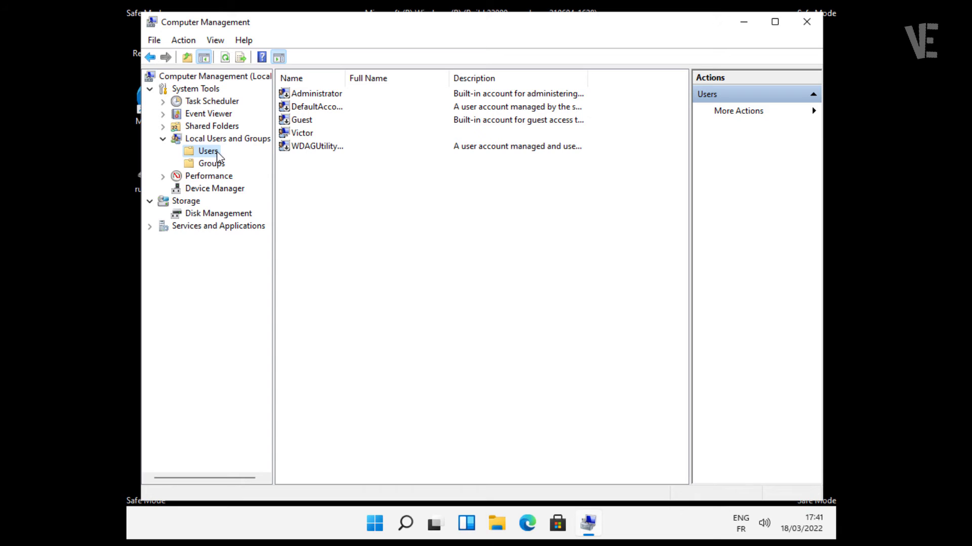
pyautogui.click(310, 135)
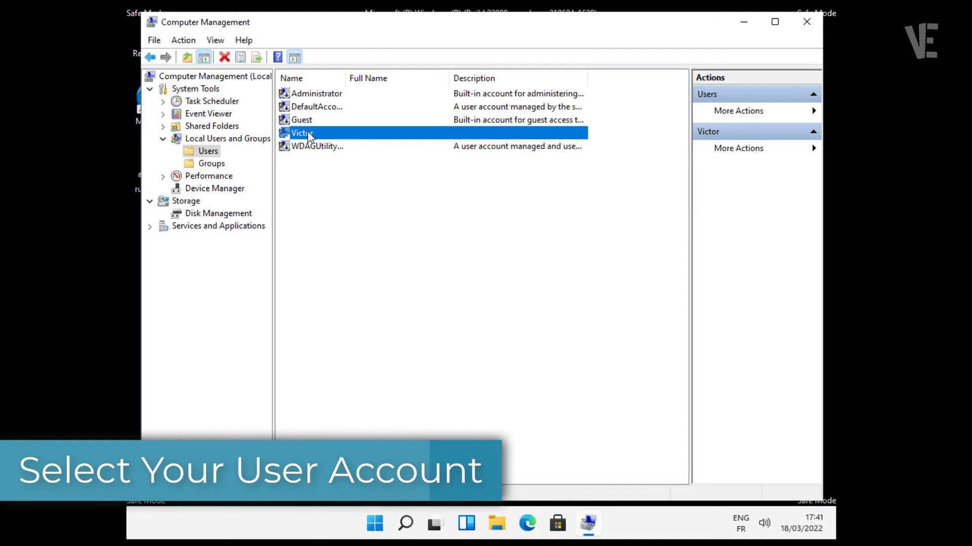
pyautogui.rightClick(312, 133)
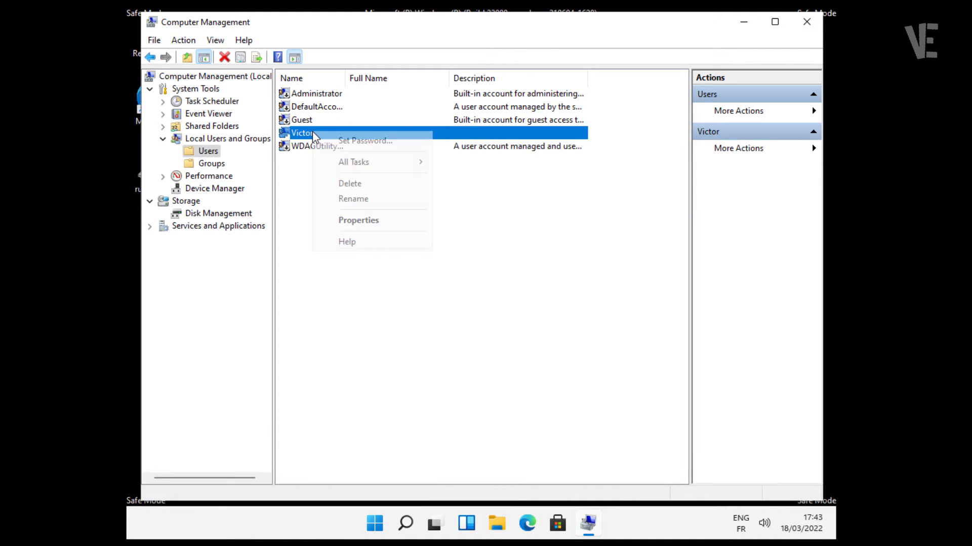
pyautogui.click(360, 220)
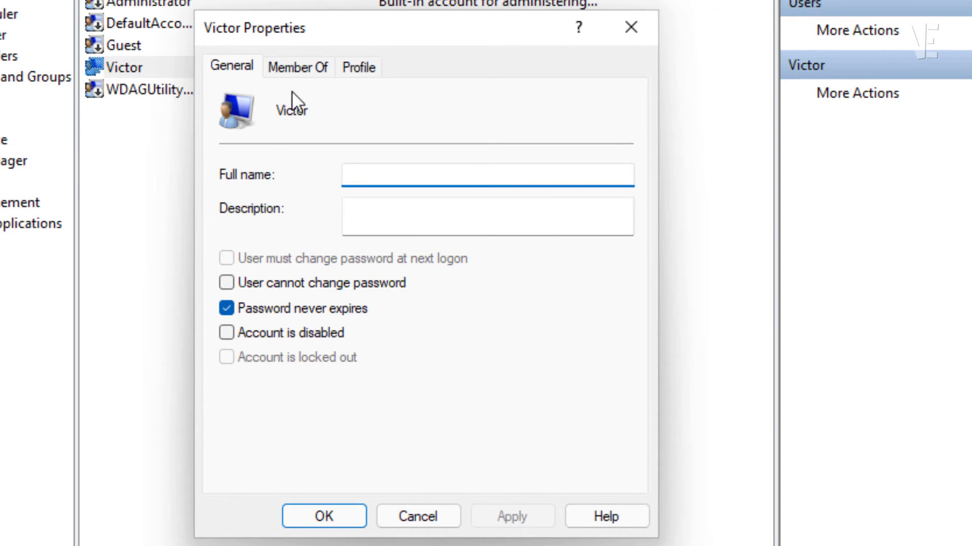
# Add the Administrators group to the account's Member Of list, apply, and close Properties
pyautogui.click(303, 63)
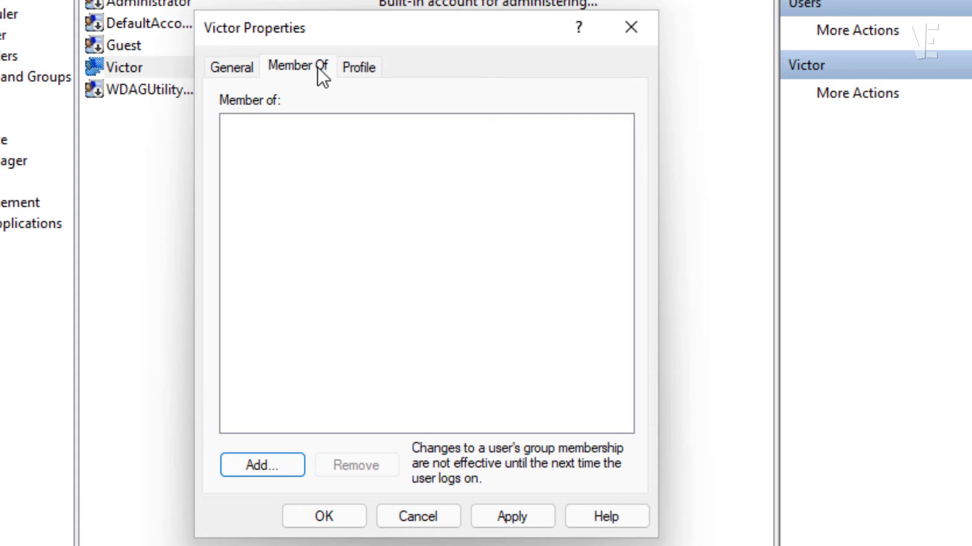
pyautogui.click(273, 469)
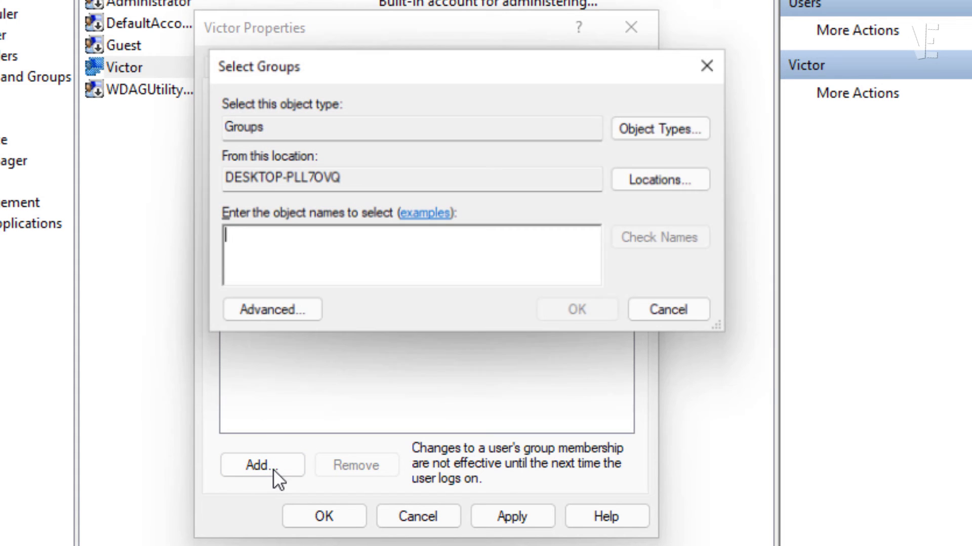
pyautogui.click(266, 315)
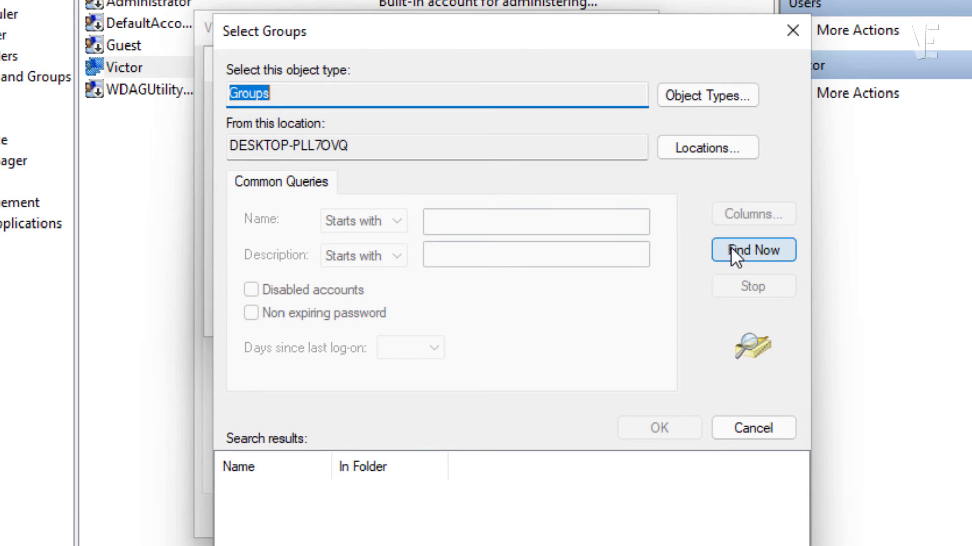
pyautogui.click(744, 251)
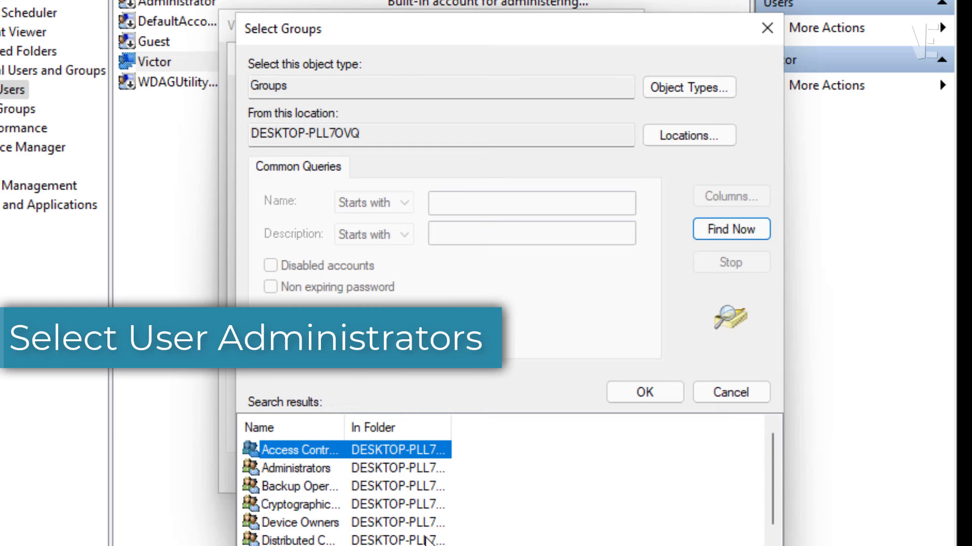
pyautogui.click(307, 468)
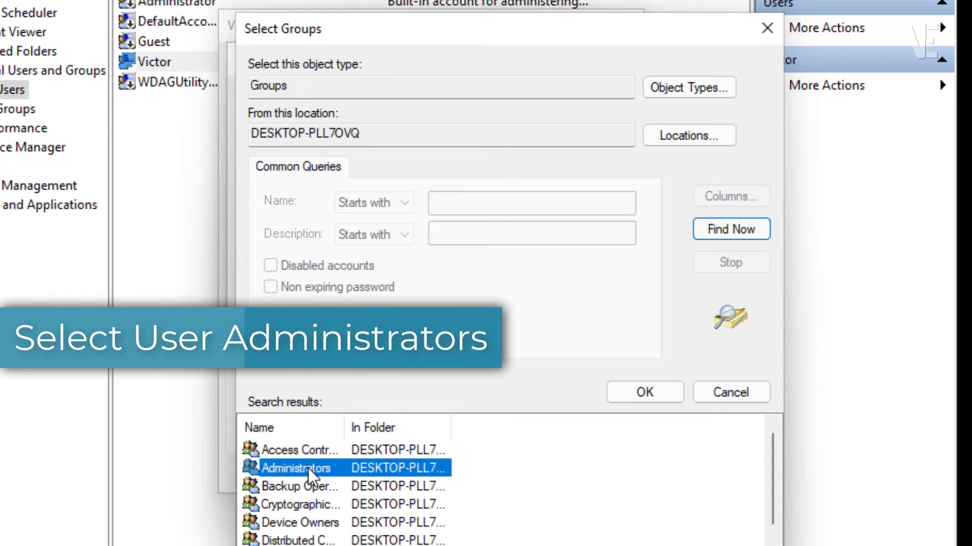
pyautogui.click(644, 394)
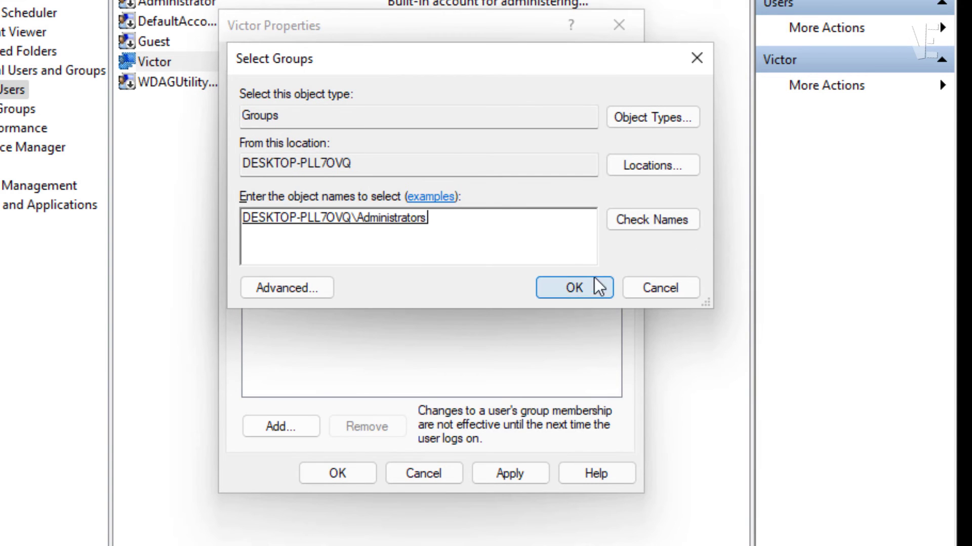
pyautogui.click(571, 284)
pyautogui.click(514, 473)
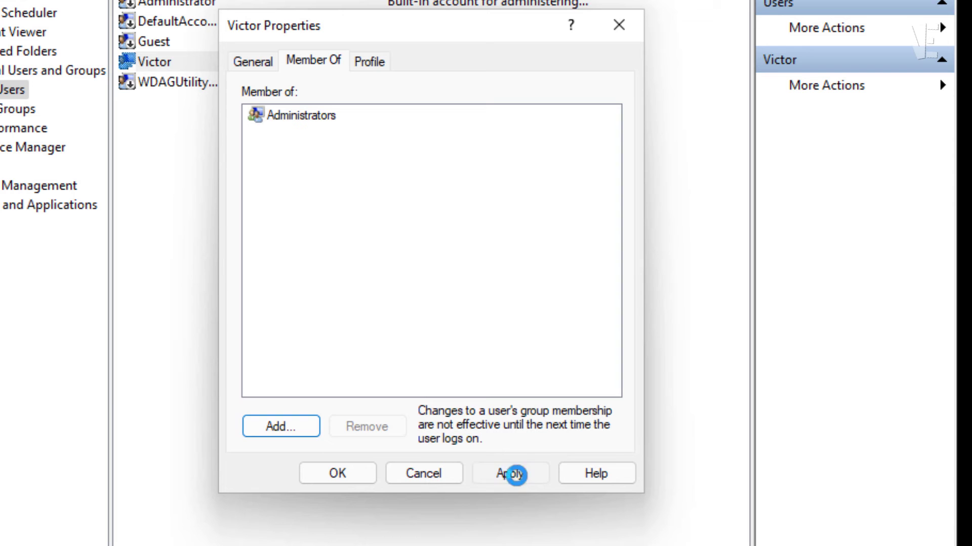
pyautogui.click(339, 473)
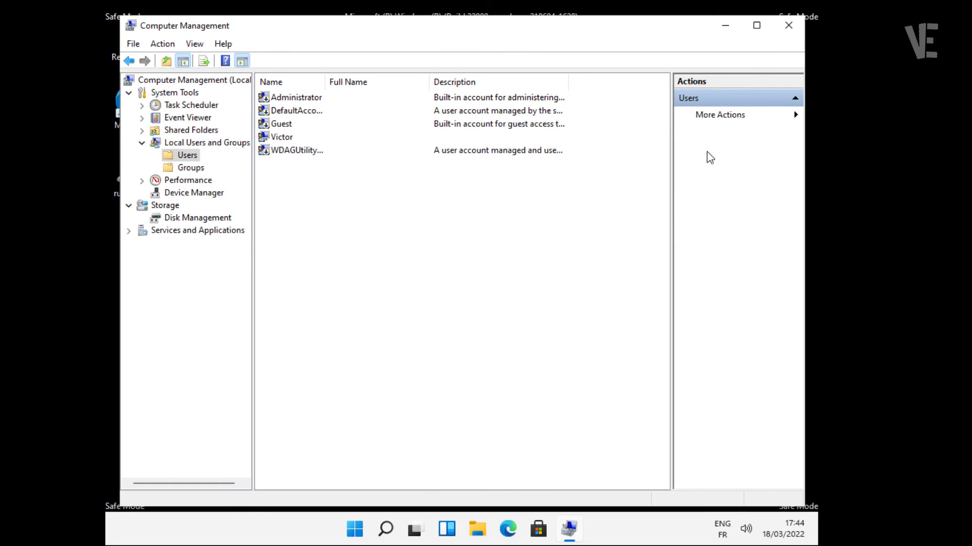
# Close Computer Management and restart Windows from the Start menu power button
pyautogui.click(787, 24)
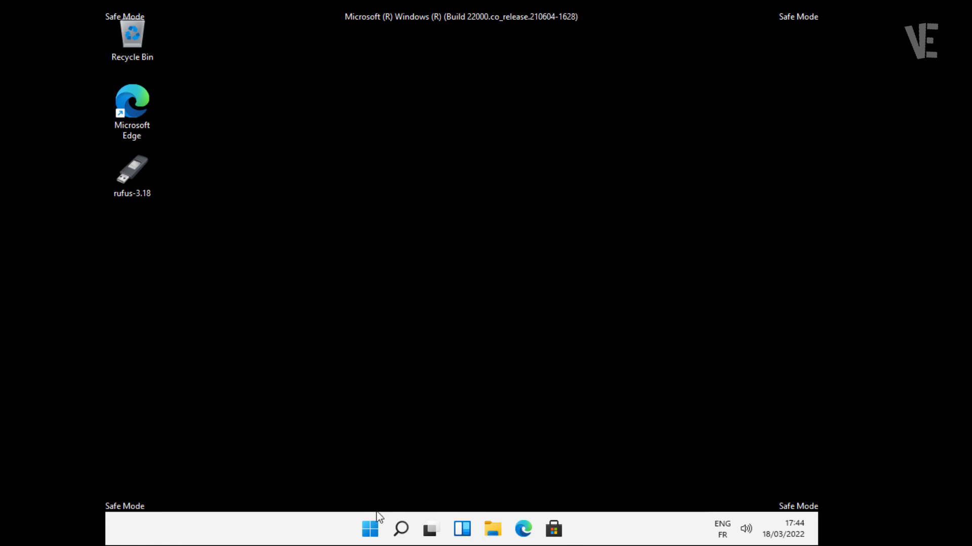
pyautogui.click(372, 531)
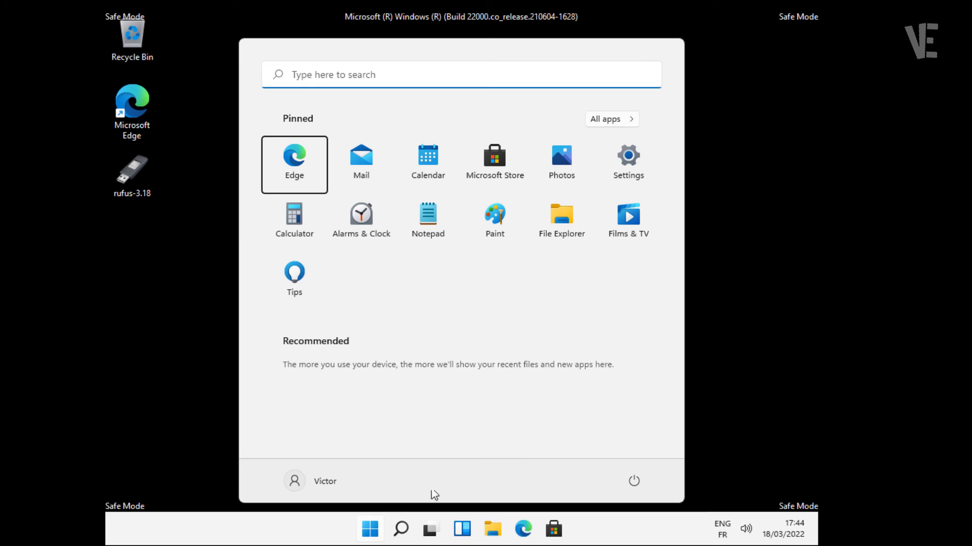
pyautogui.click(635, 481)
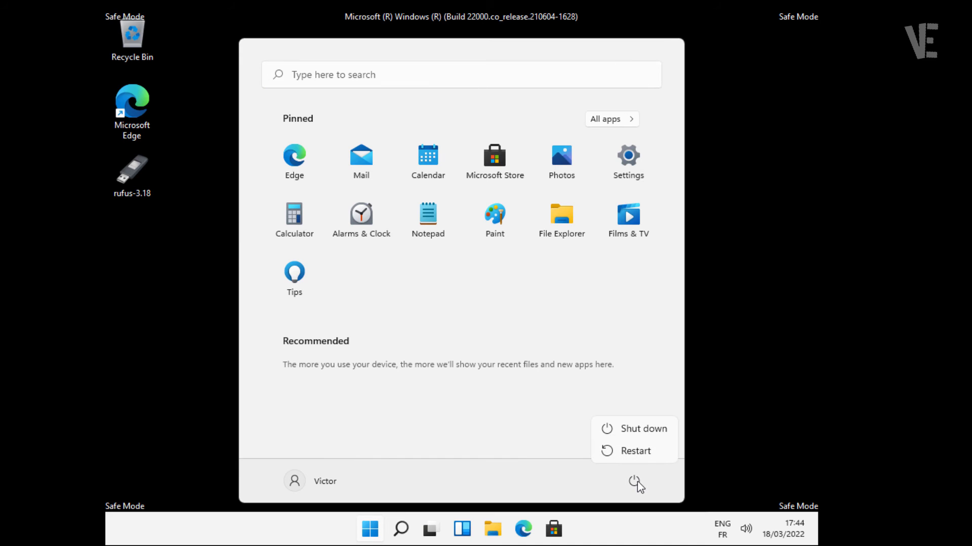
pyautogui.click(636, 451)
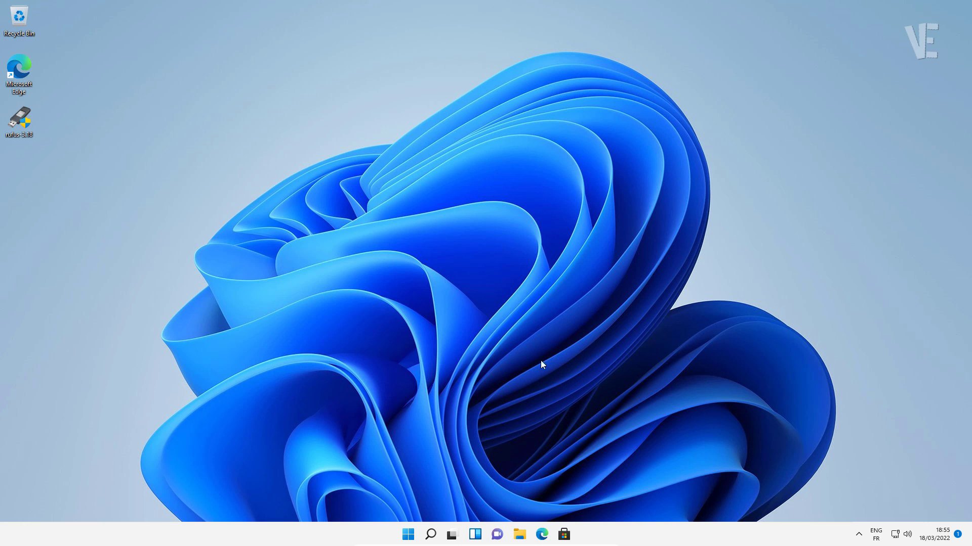
# Launch rufus-3.18, approve its UAC prompt with Yes, and minimise the Rufus window
pyautogui.doubleClick(25, 117)
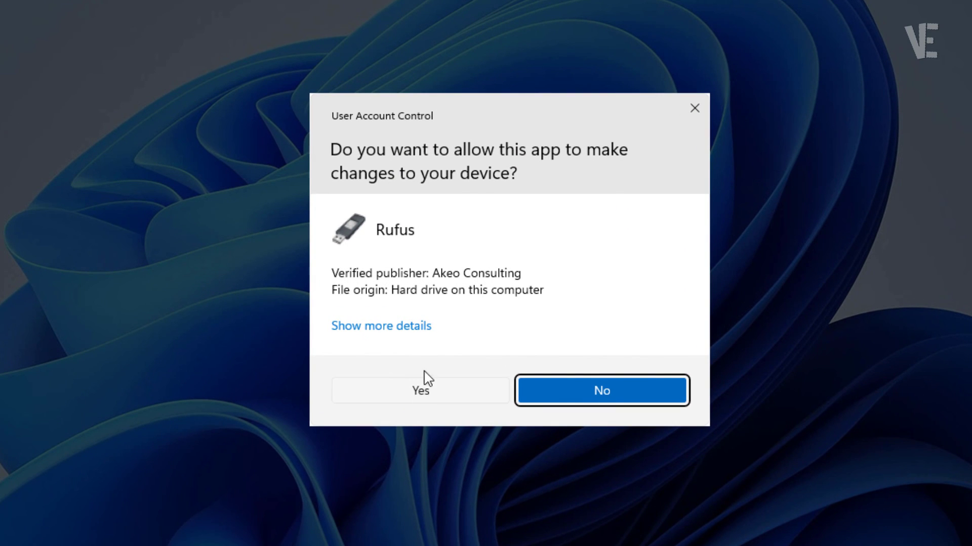
pyautogui.click(424, 393)
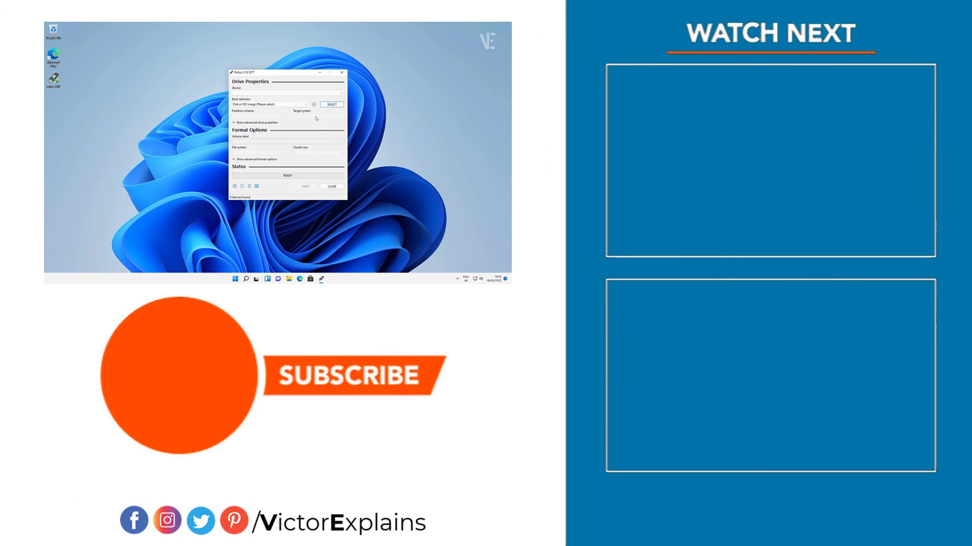
pyautogui.click(319, 74)
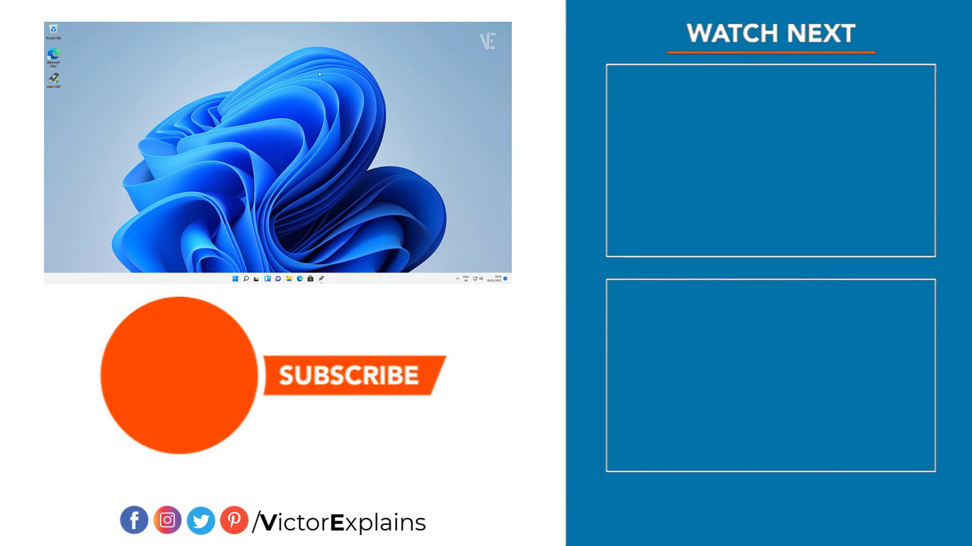